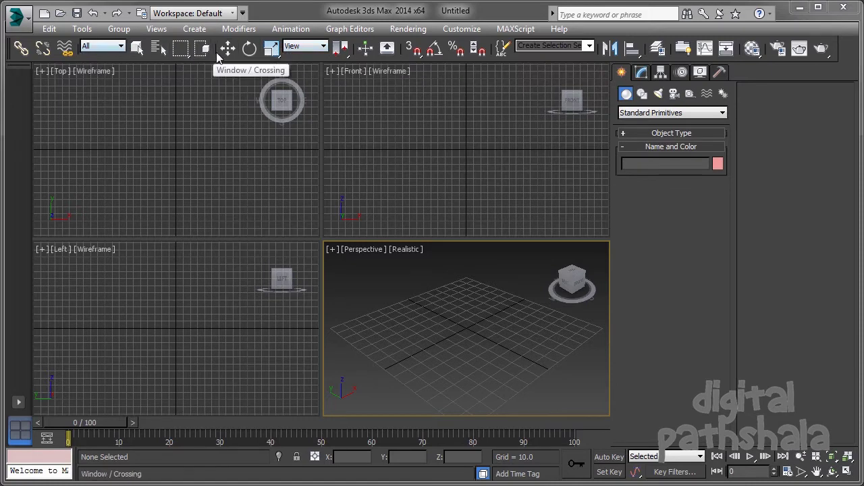
Step: Make uniform scale the active transform, then enable the Layers toolbar and drag it down-right
click(273, 48)
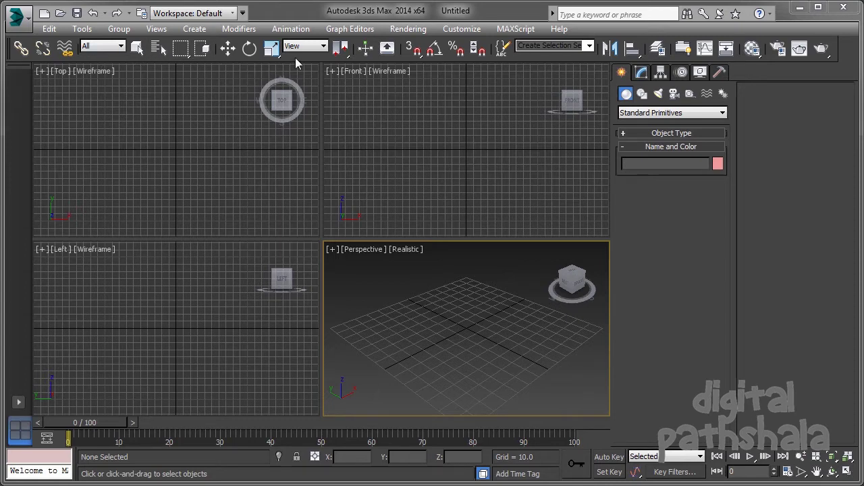
right_click(541, 57)
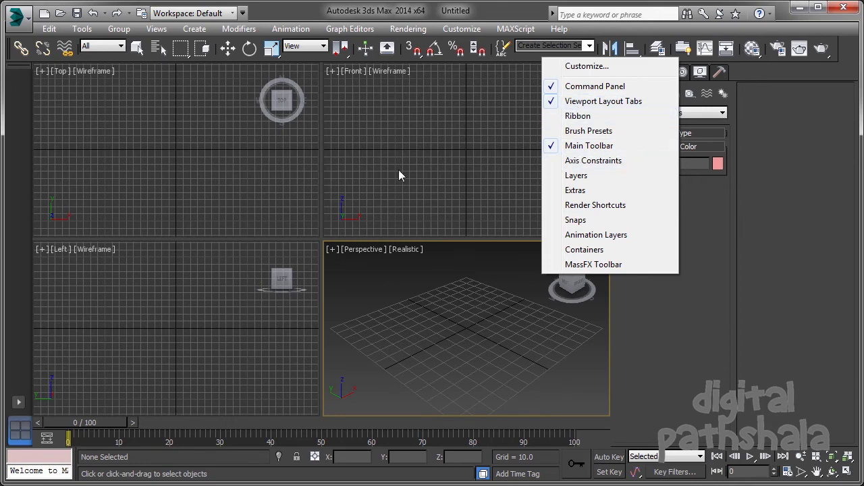
click(593, 176)
drag(308, 144, 354, 185)
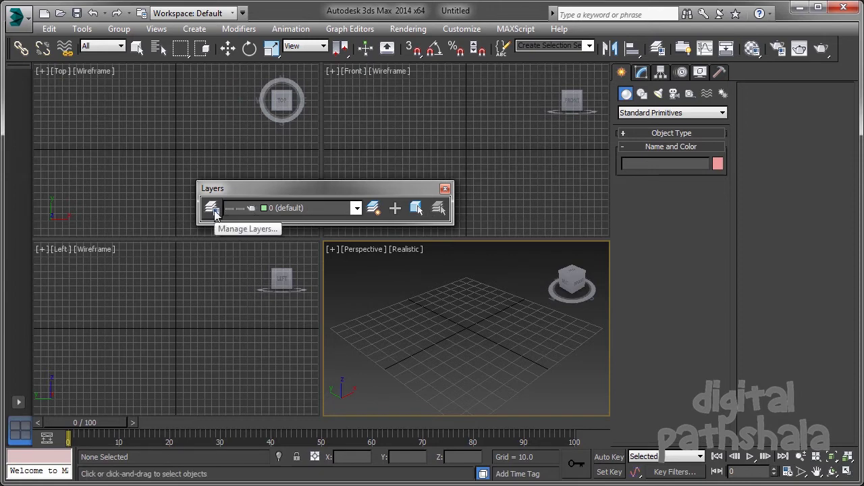
Step: Drag the floating Layers toolbar over the Top viewport and up toward the main toolbar
drag(250, 190, 277, 220)
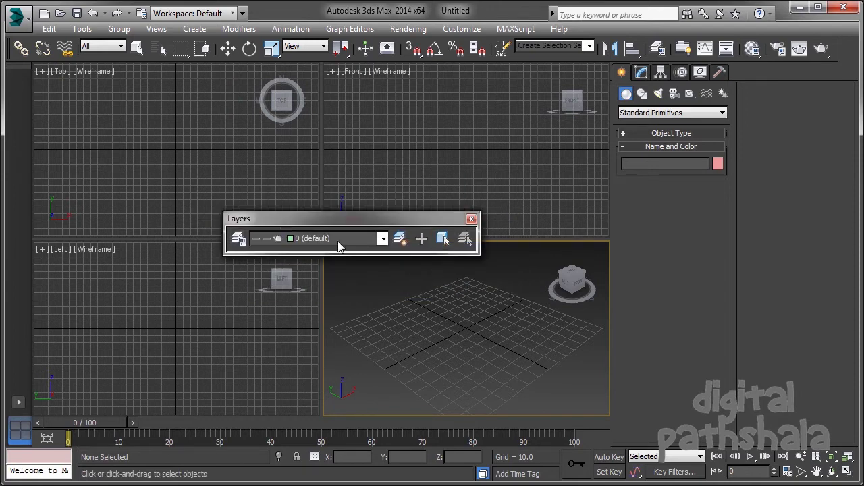
mouse_move(384, 219)
mouse_down()
mouse_move(335, 231)
mouse_move(266, 160)
mouse_up()
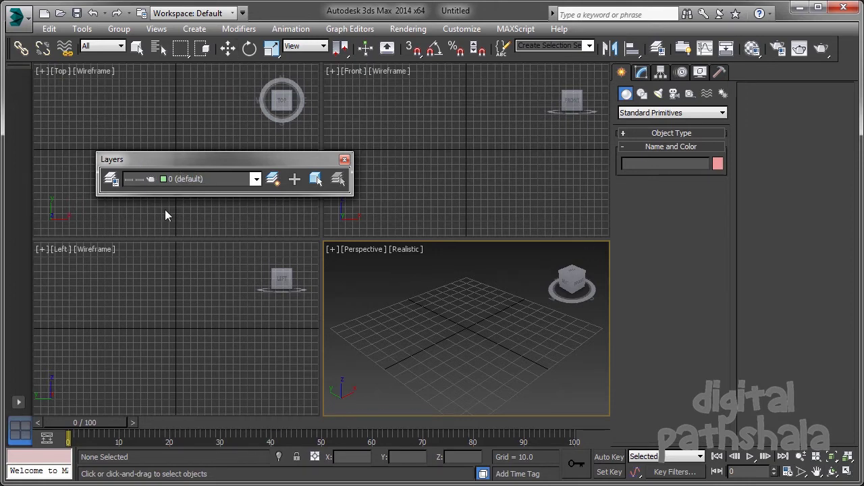
mouse_move(112, 162)
mouse_down()
mouse_move(341, 125)
mouse_move(396, 261)
mouse_move(245, 293)
mouse_move(253, 251)
mouse_move(34, 256)
mouse_move(37, 173)
mouse_move(164, 78)
mouse_move(170, 61)
mouse_move(150, 61)
mouse_move(196, 68)
mouse_up()
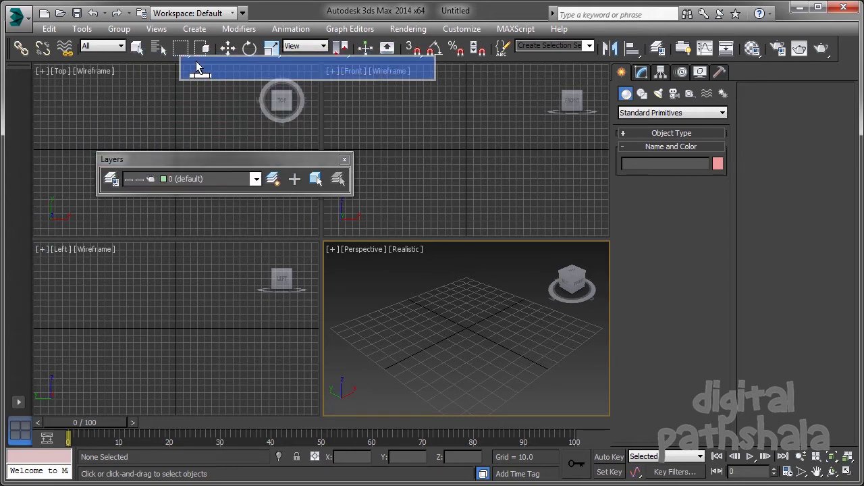
Step: Dock the Layers toolbar beneath the main toolbar, then pull it free and dock it vertically on the left edge
drag(196, 64, 196, 66)
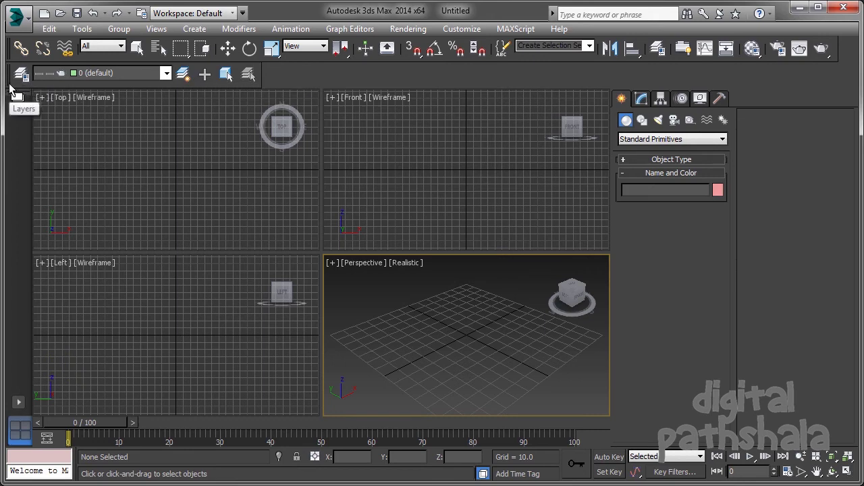
drag(9, 88, 326, 289)
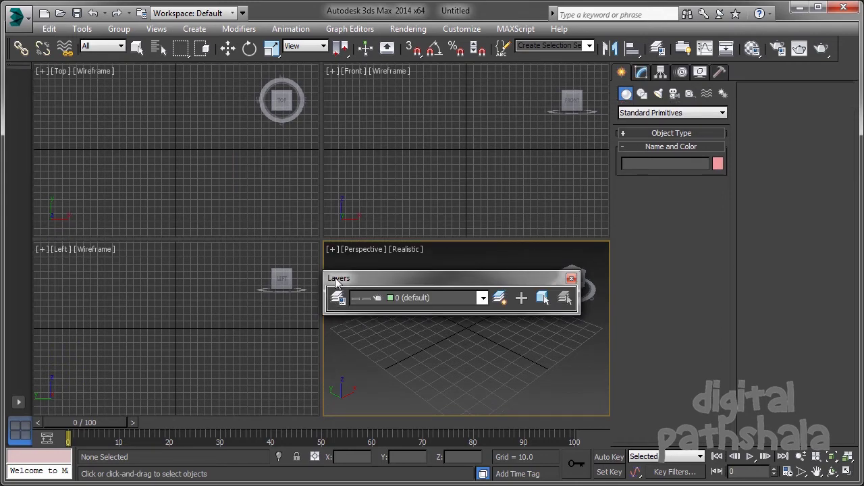
mouse_move(329, 282)
mouse_down()
mouse_move(30, 253)
mouse_move(29, 148)
mouse_up()
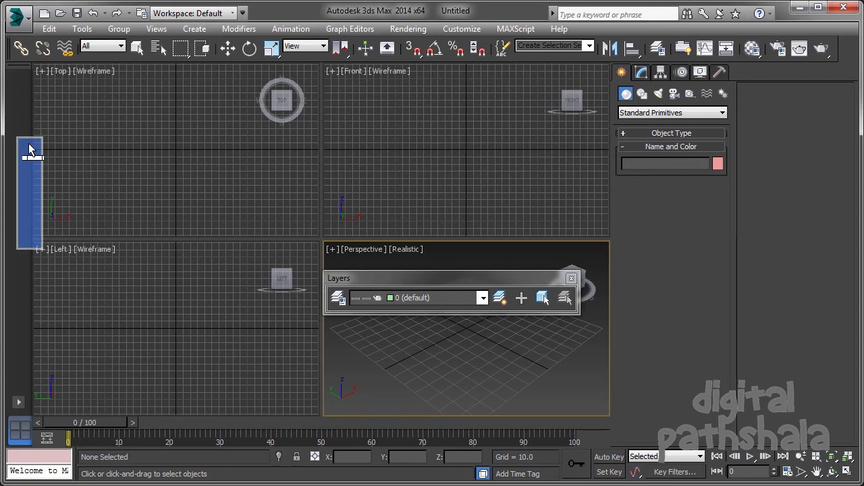
drag(29, 148, 29, 146)
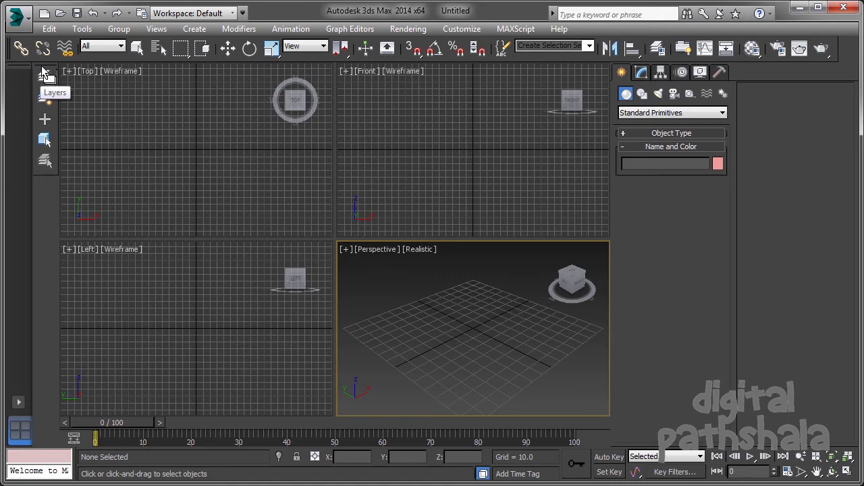
Step: Pull the Layers toolbar off the left edge, nudge it up-left, and try its close button
mouse_move(41, 68)
mouse_down()
mouse_move(342, 212)
mouse_move(213, 211)
mouse_up()
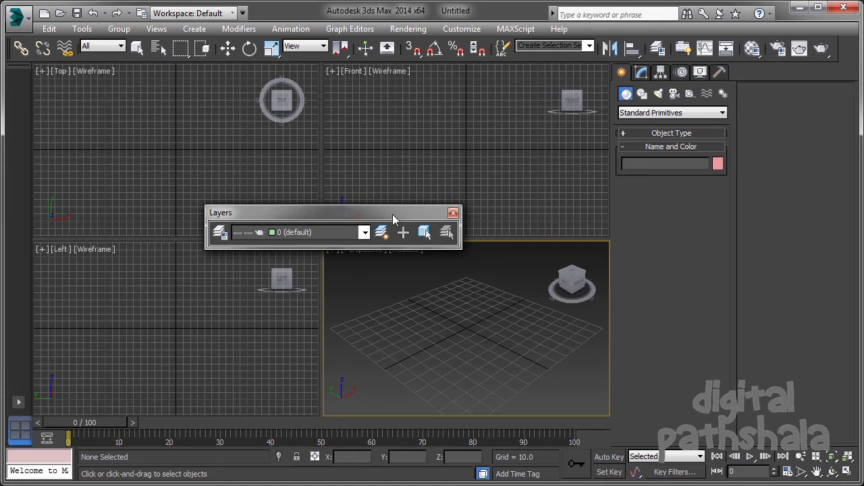
drag(392, 214, 373, 194)
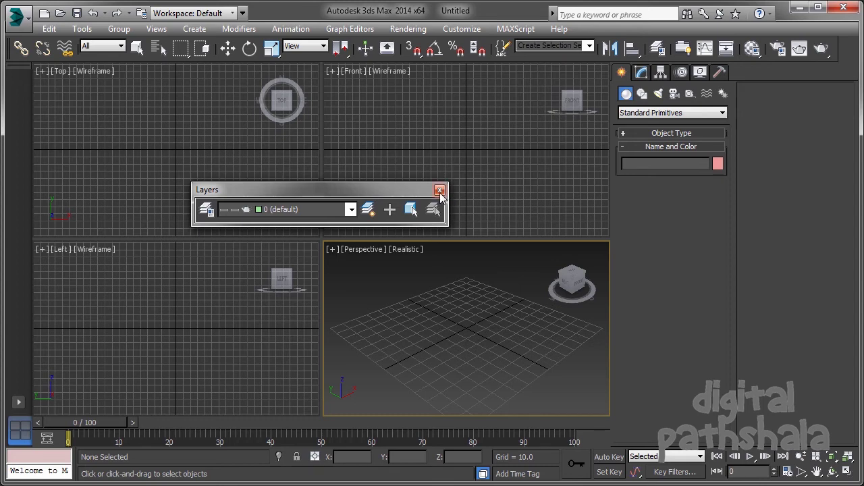
click(440, 190)
Step: Uncheck Layers in the main toolbar's right-click toolbar list
right_click(108, 54)
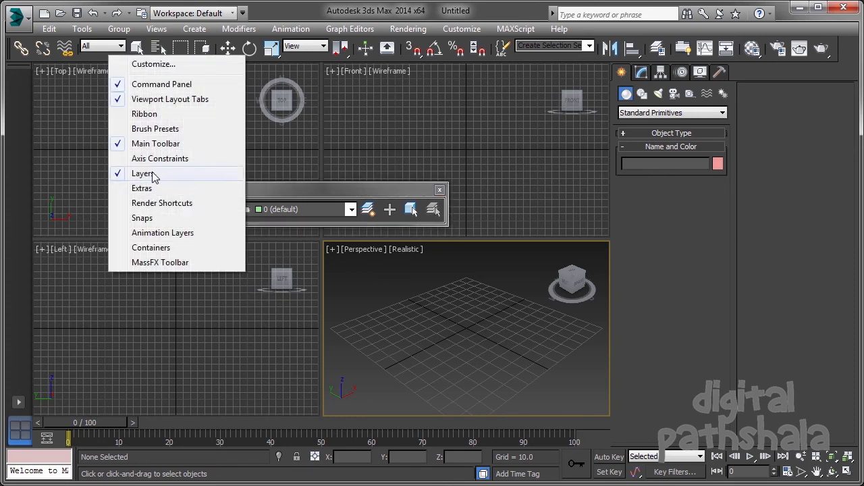
click(118, 174)
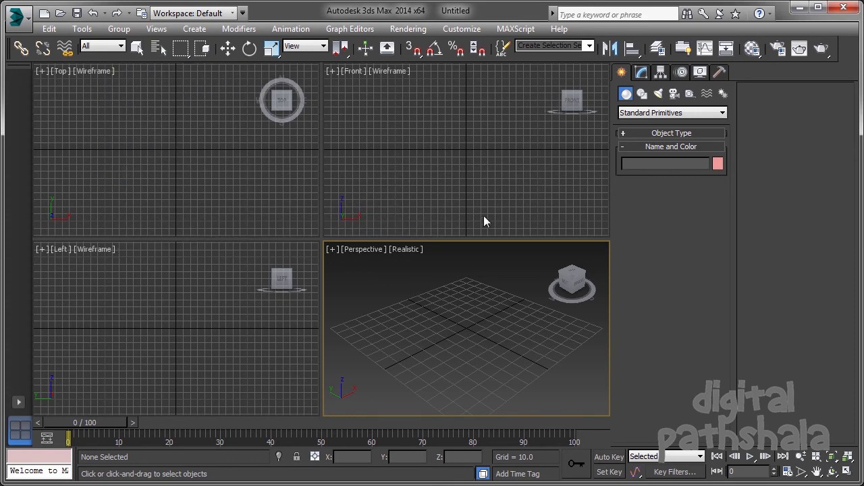